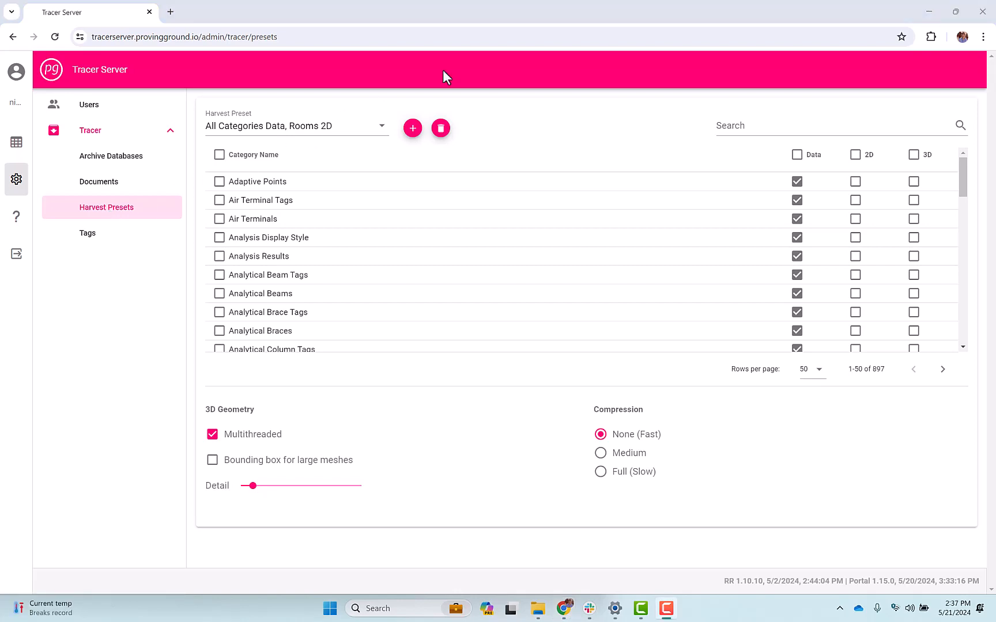
- Examine the available harvest presets and the category list of All Categories Data, Rooms 2D, and search its categories for "room"
{"action": "left_click", "coordinate": [376, 134]}
{"action": "mouse_move", "coordinate": [386, 137]}
{"action": "left_mouse_down"}
{"action": "mouse_move", "coordinate": [383, 211]}
{"action": "mouse_move", "coordinate": [378, 133]}
{"action": "left_mouse_up"}
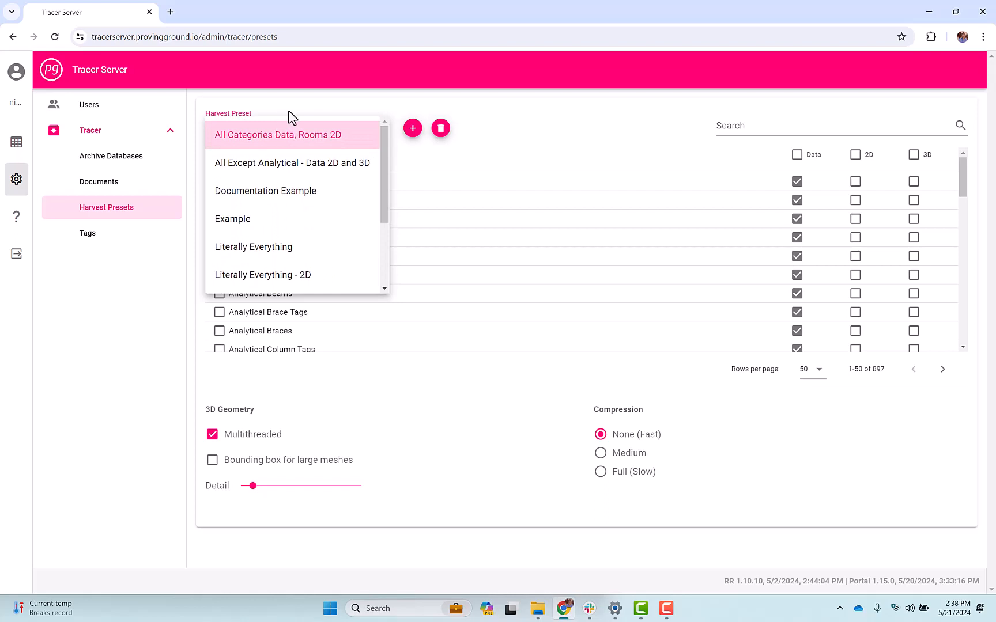
{"action": "left_click", "coordinate": [368, 129]}
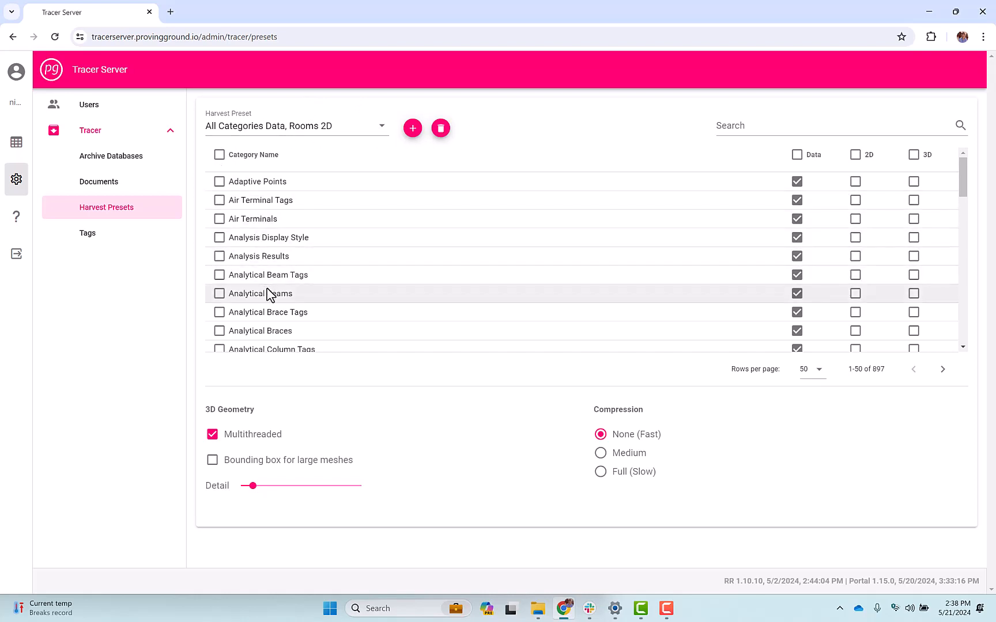
{"action": "scroll", "coordinate": [262, 183], "scroll_direction": "down", "scroll_amount": 4}
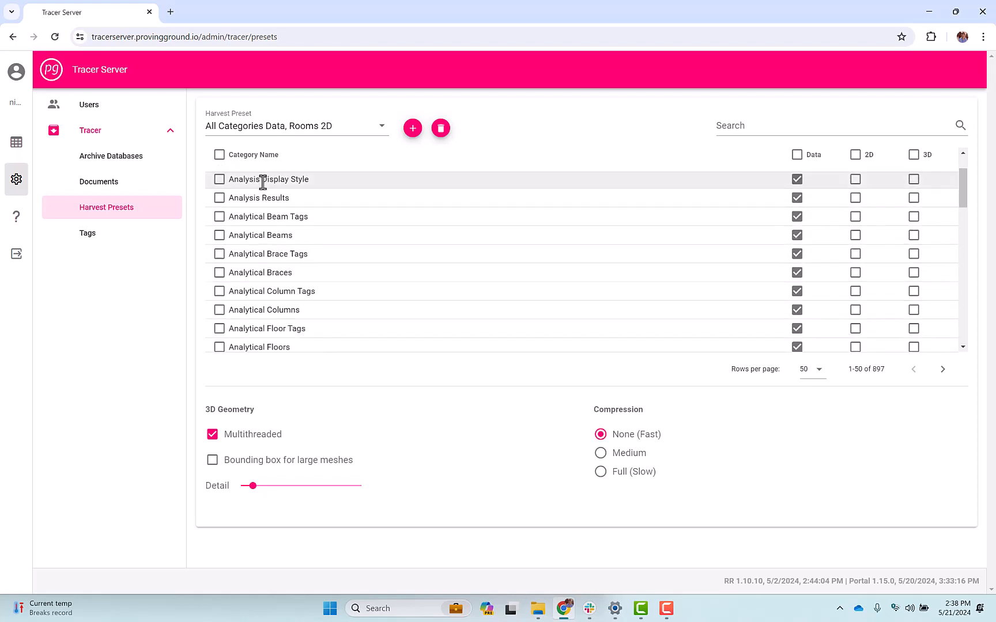
{"action": "scroll", "coordinate": [262, 187], "scroll_direction": "down", "scroll_amount": 5}
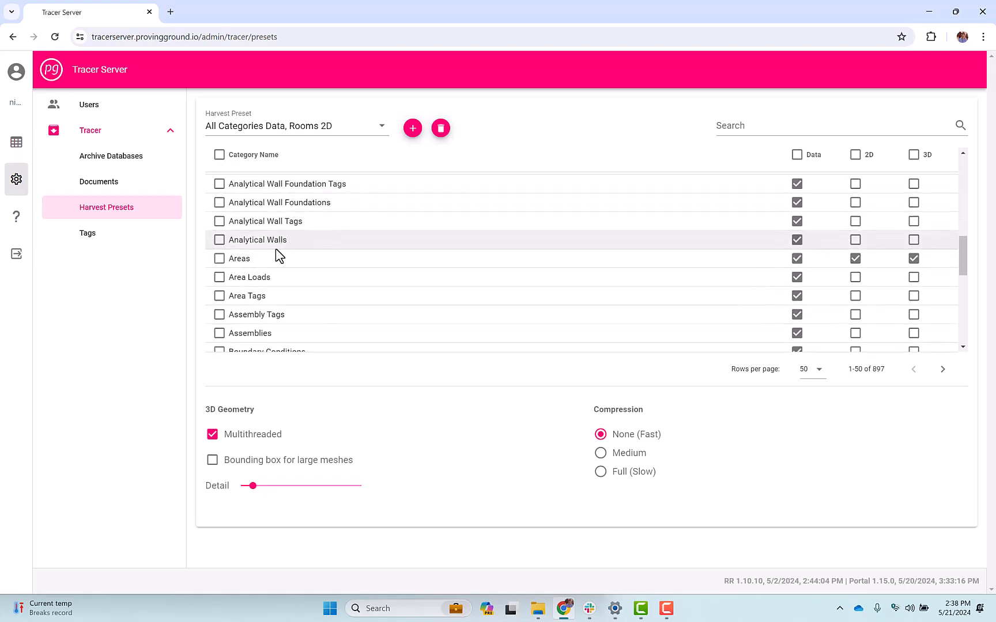
{"action": "scroll", "coordinate": [271, 273], "scroll_direction": "down", "scroll_amount": 6}
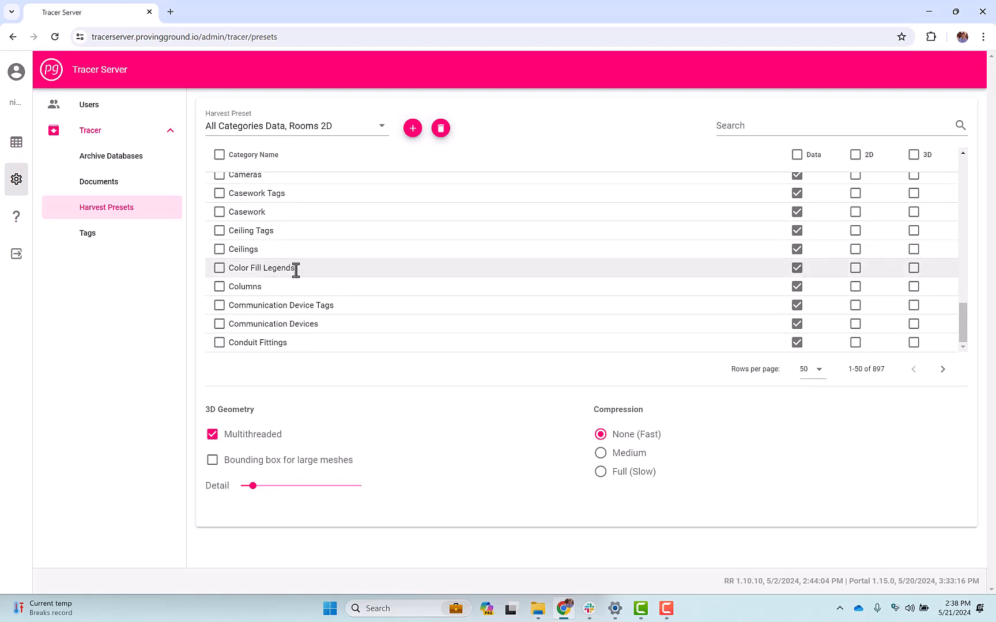
{"action": "scroll", "coordinate": [313, 247], "scroll_direction": "up", "scroll_amount": 5}
{"action": "scroll", "coordinate": [313, 247], "scroll_direction": "up", "scroll_amount": 3}
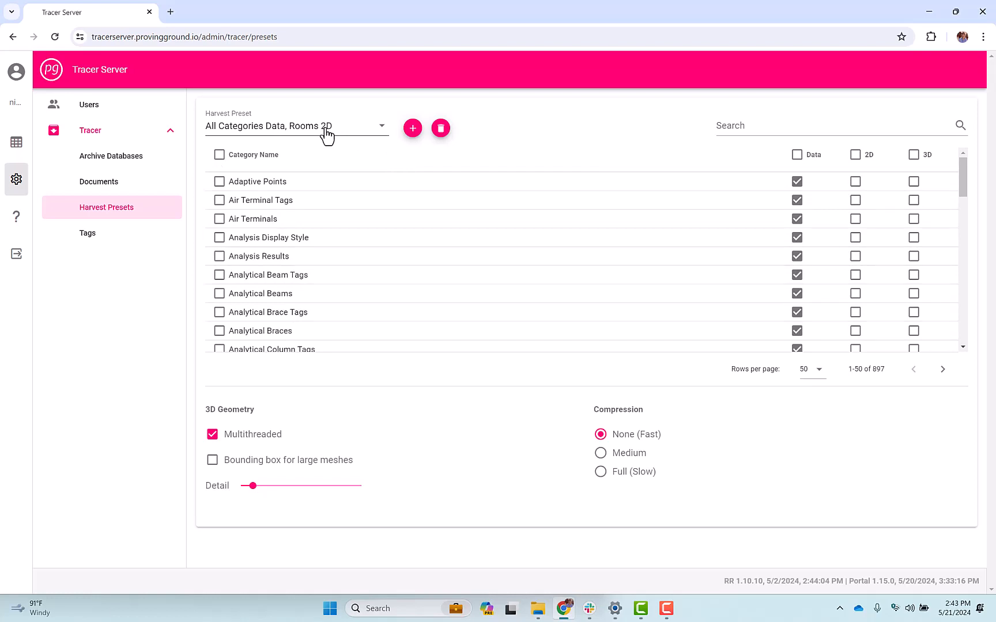
{"action": "left_click", "coordinate": [734, 131]}
{"action": "type", "text": "room"}
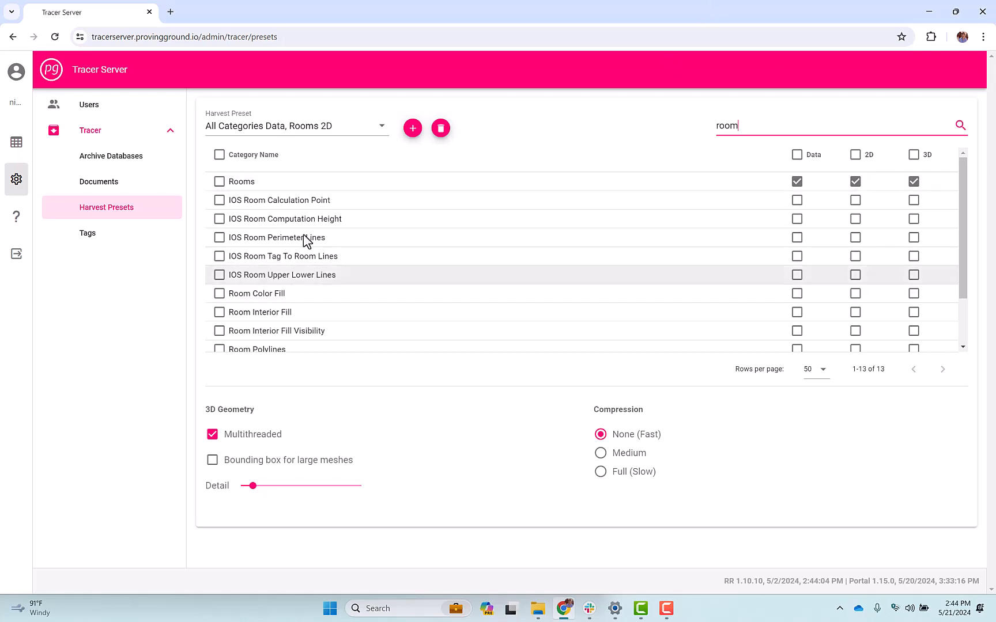
- Create a new harvest preset named Demo-DeleteMe without duplicating an existing one, and select it as the current preset
{"action": "left_click", "coordinate": [412, 130]}
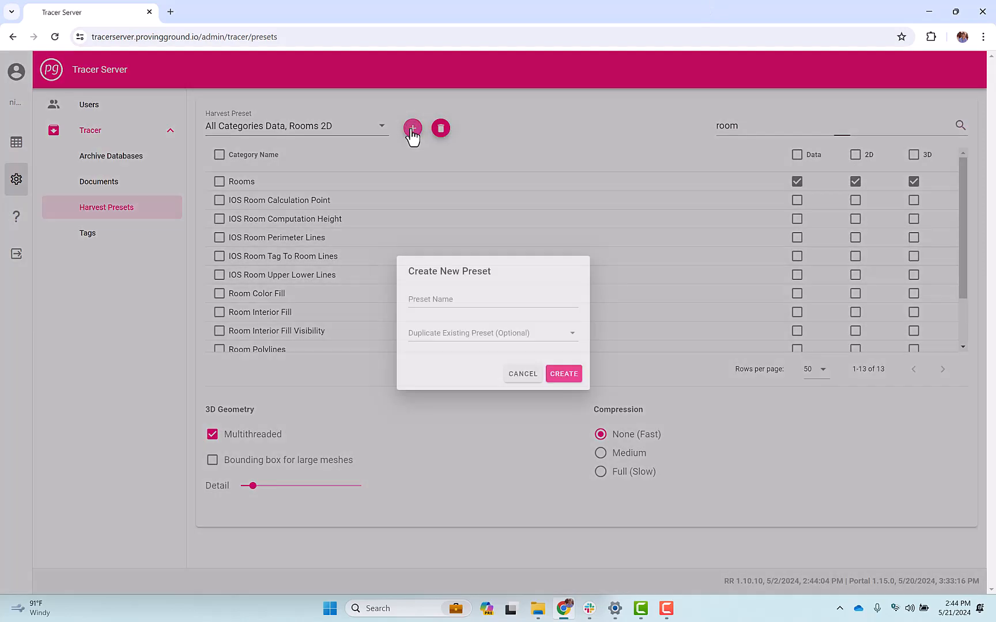
{"action": "left_click", "coordinate": [451, 294]}
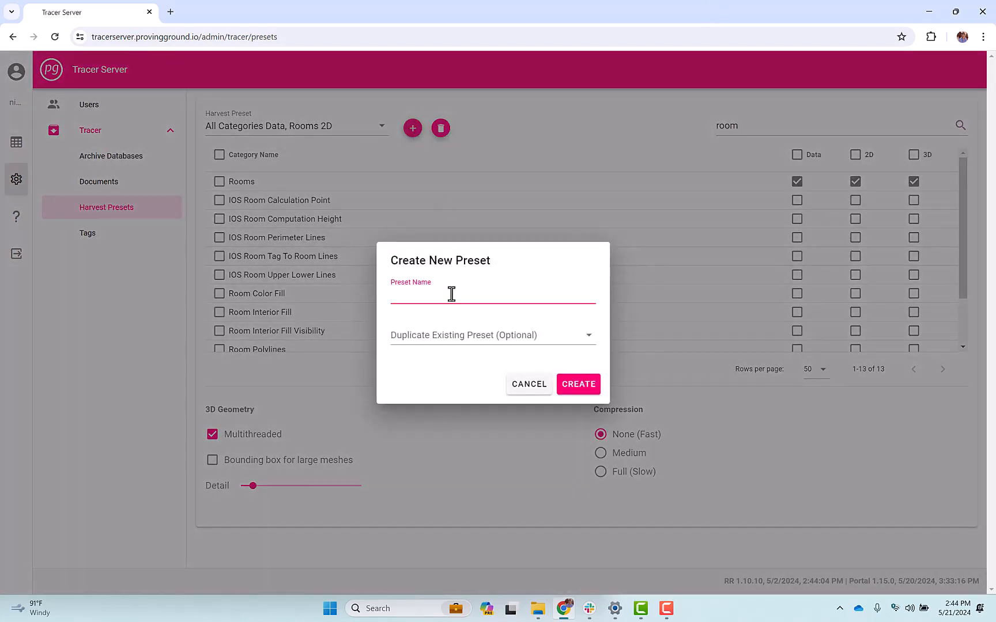
{"action": "type", "text": "Demo-DeleteMe"}
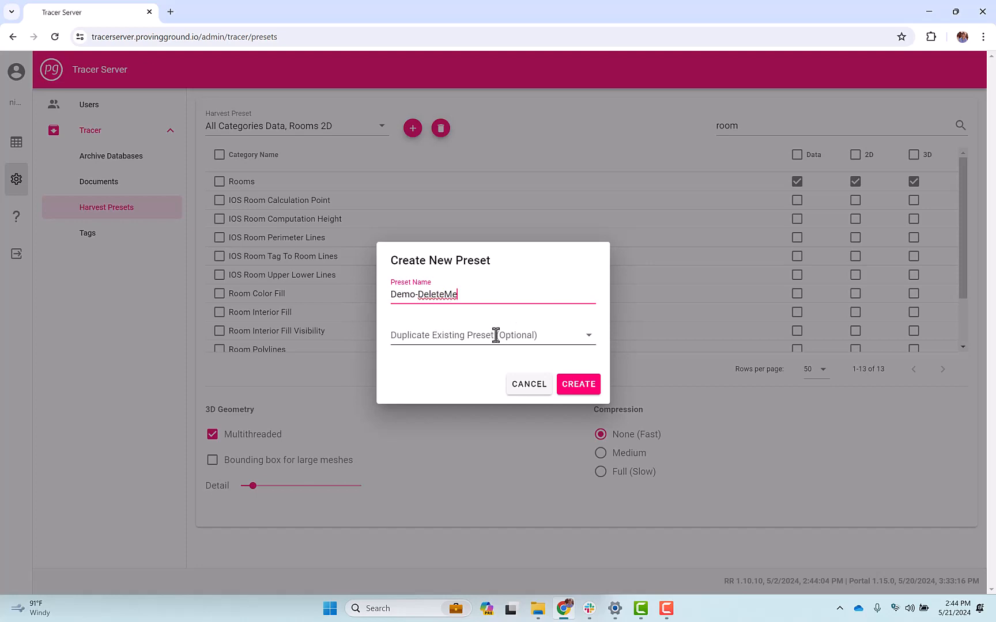
{"action": "left_click", "coordinate": [585, 336]}
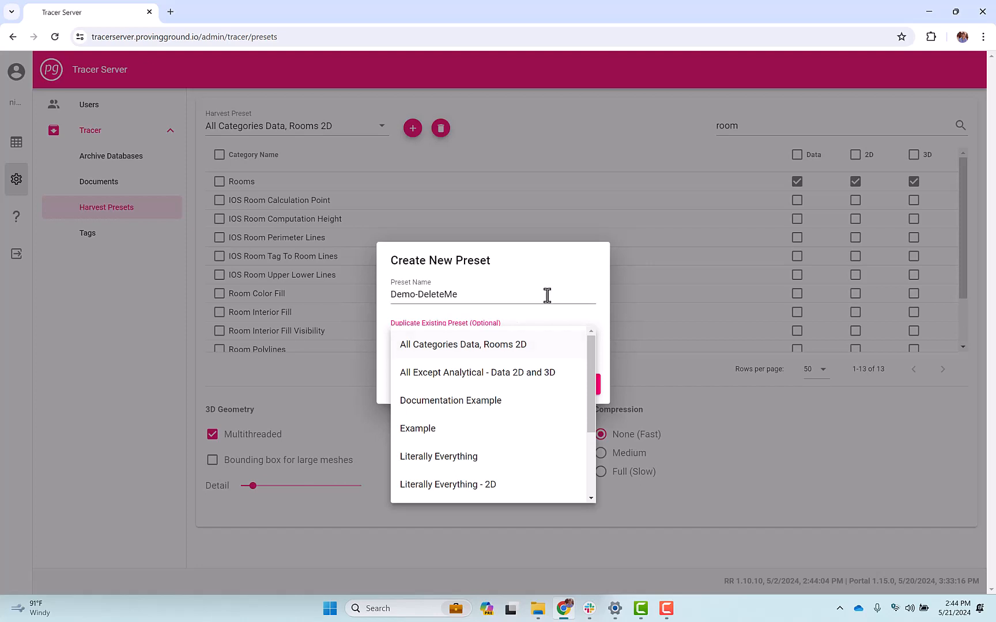
{"action": "left_click", "coordinate": [523, 289]}
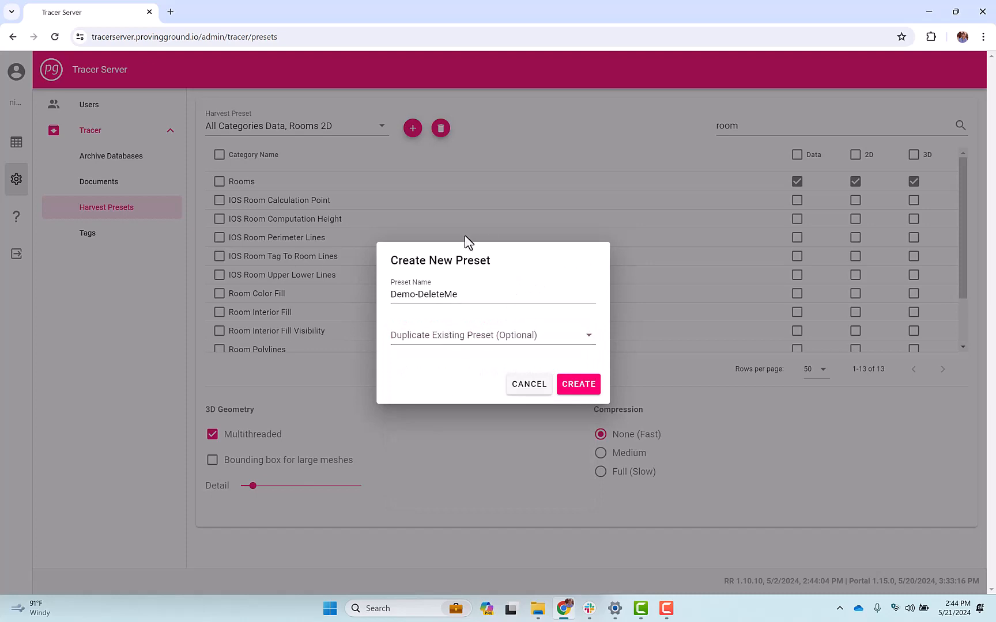
{"action": "left_click", "coordinate": [575, 384]}
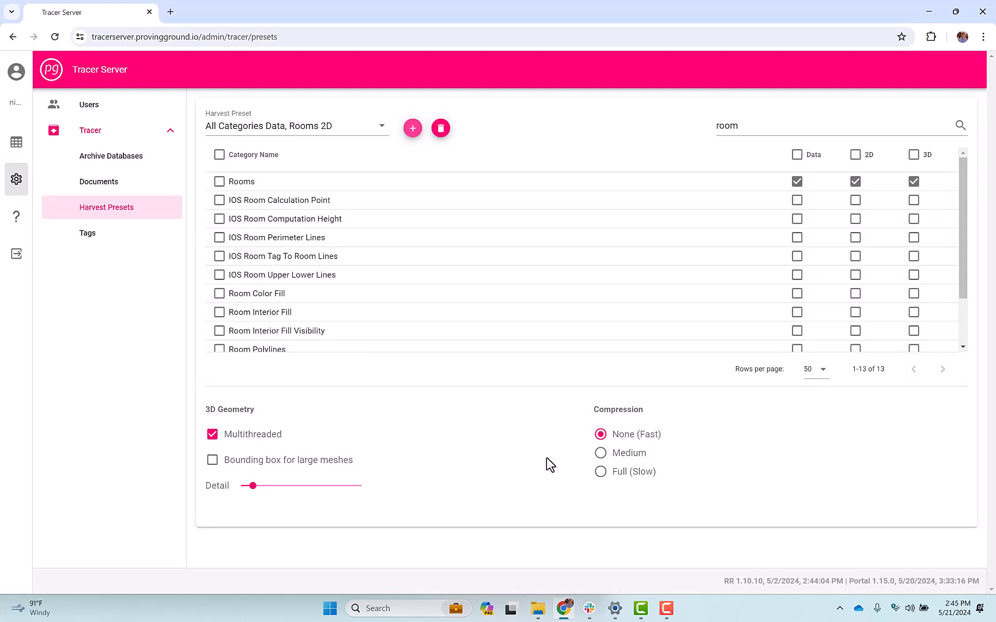
{"action": "left_click", "coordinate": [381, 126]}
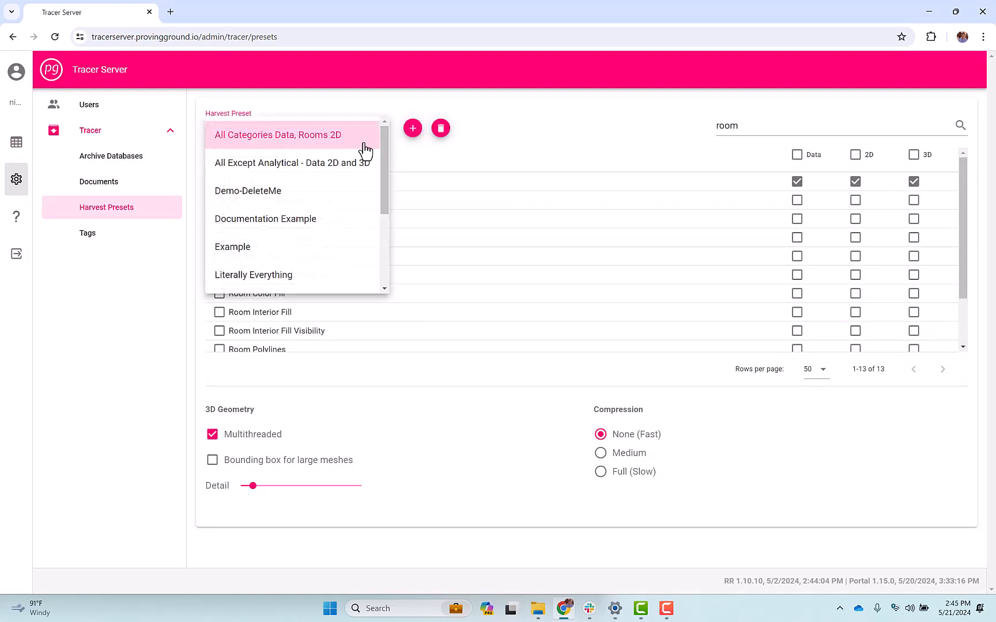
{"action": "left_click", "coordinate": [239, 198]}
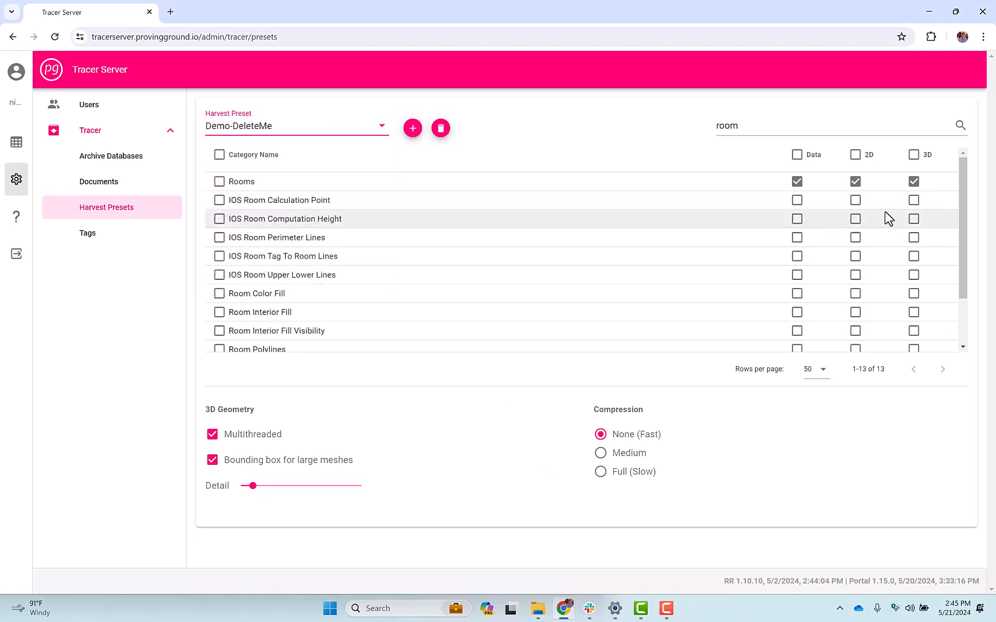
- Clear the "room" filter and search the preset's categories for "Walls"
{"action": "left_click", "coordinate": [934, 124]}
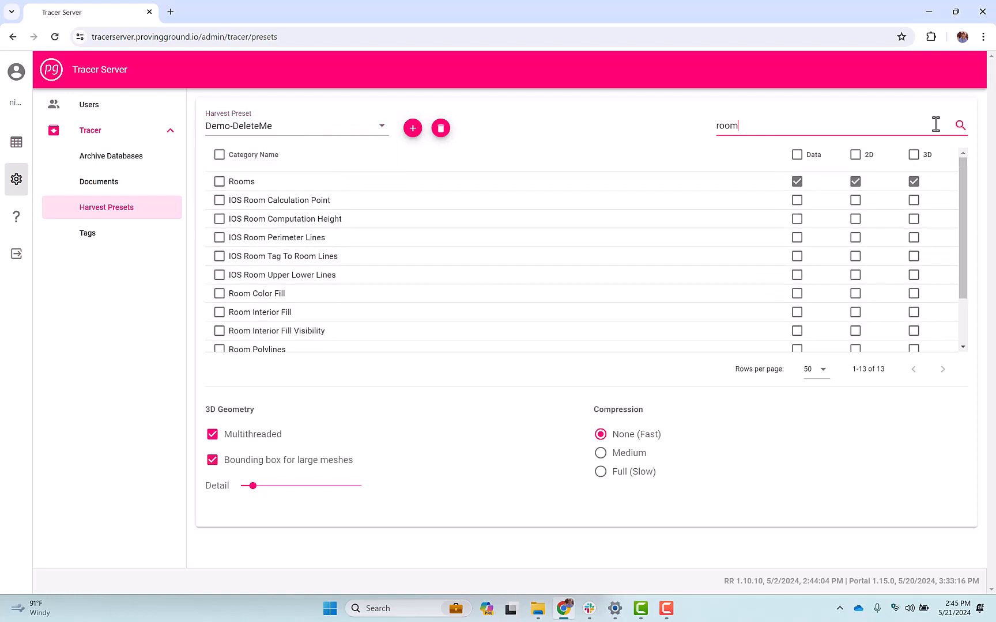
{"action": "key", "text": "BackSpace"}
{"action": "key", "text": "BackSpace"}
{"action": "key", "text": "BackSpace"}
{"action": "key", "text": "BackSpace"}
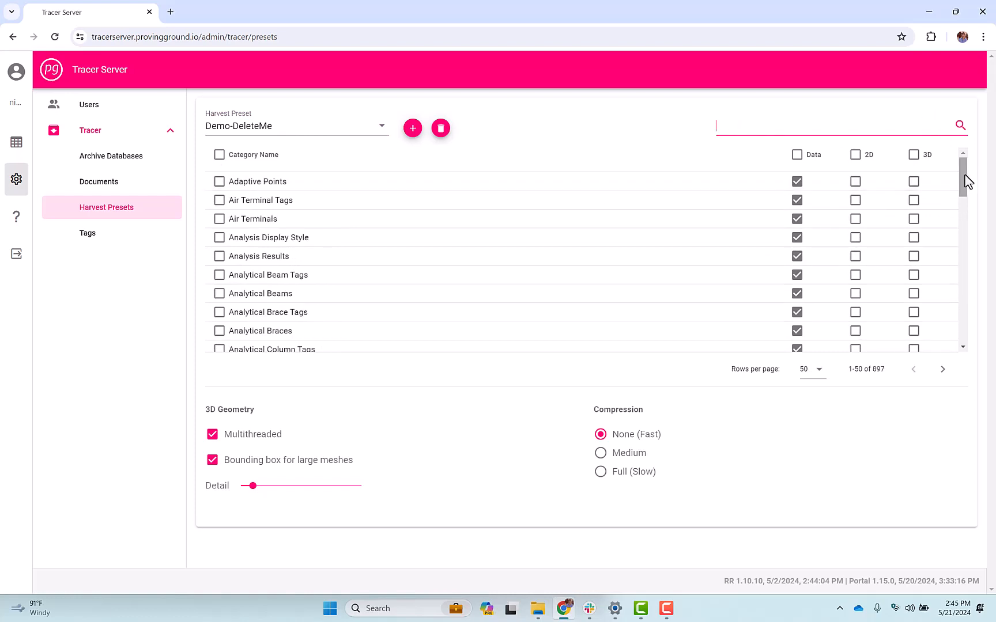
{"action": "left_click_drag", "start_coordinate": [965, 179], "coordinate": [965, 138]}
{"action": "left_click", "coordinate": [757, 129]}
{"action": "type", "text": "Walls"}
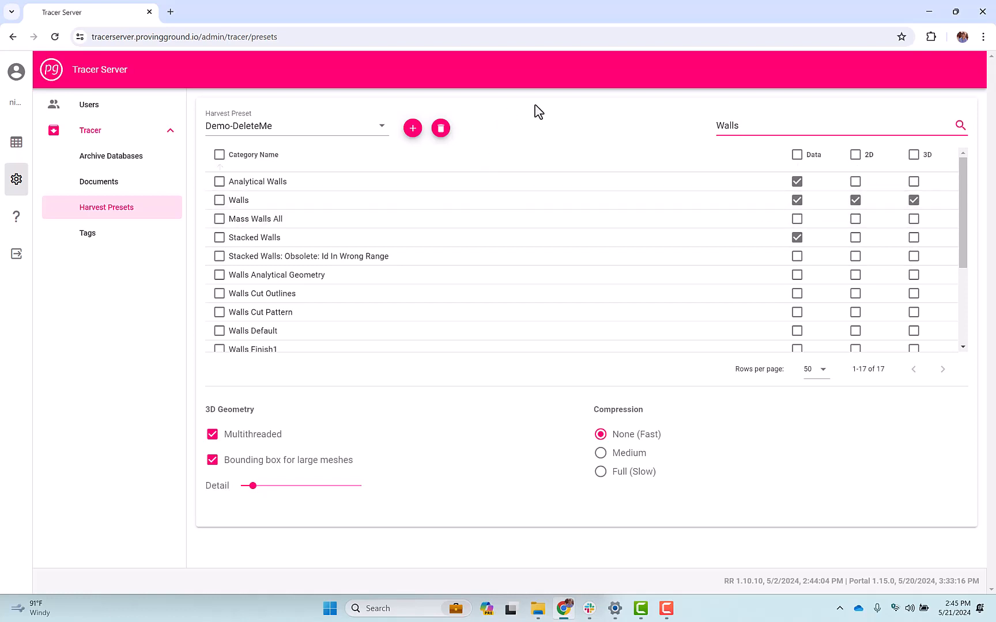
- Find the "generic" categories, enable 2D and 3D harvesting for Generic Models, and clear the search filter
{"action": "left_click_drag", "start_coordinate": [740, 126], "coordinate": [690, 126]}
{"action": "type", "text": "generic"}
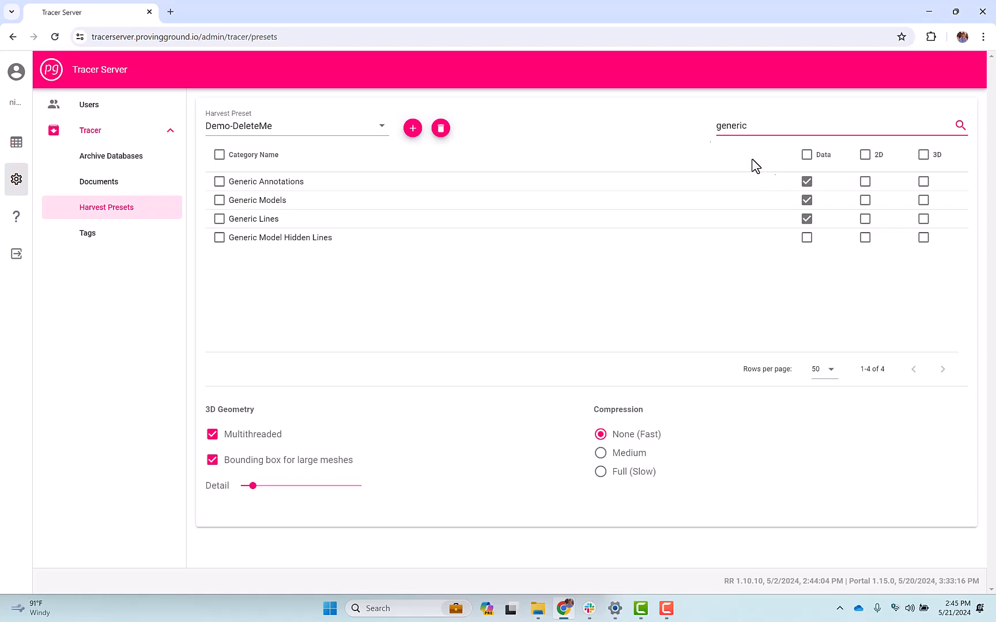
{"action": "left_click", "coordinate": [866, 200]}
{"action": "left_click", "coordinate": [923, 200]}
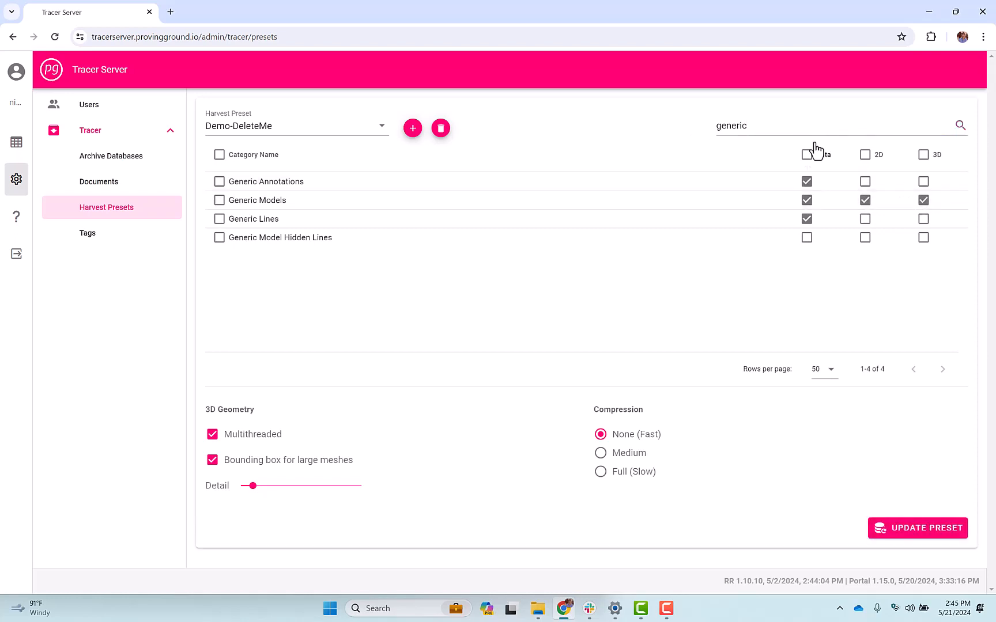
{"action": "left_click_drag", "start_coordinate": [765, 125], "coordinate": [716, 122]}
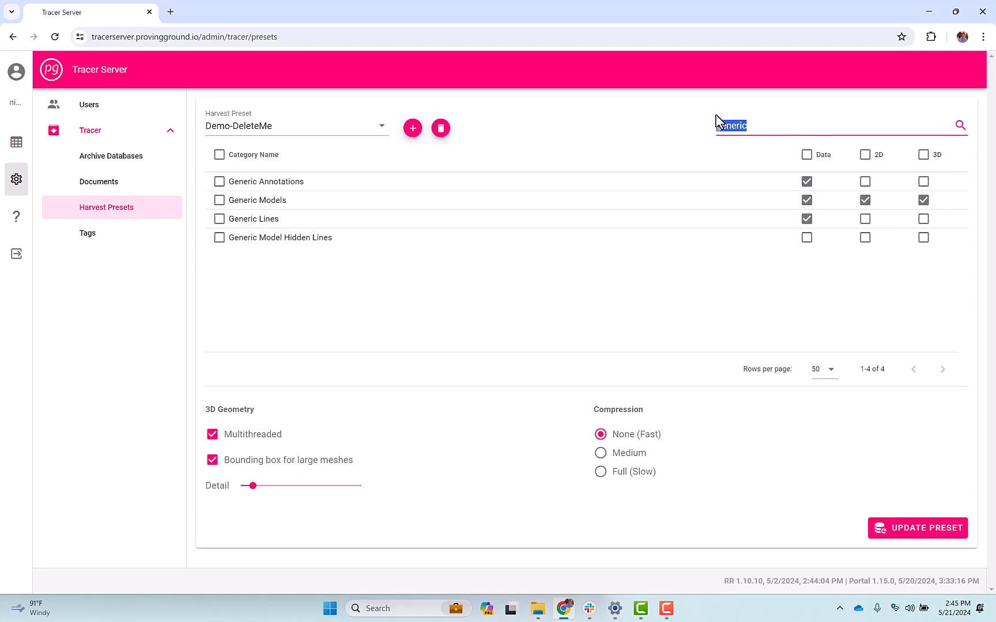
{"action": "key", "text": "BackSpace"}
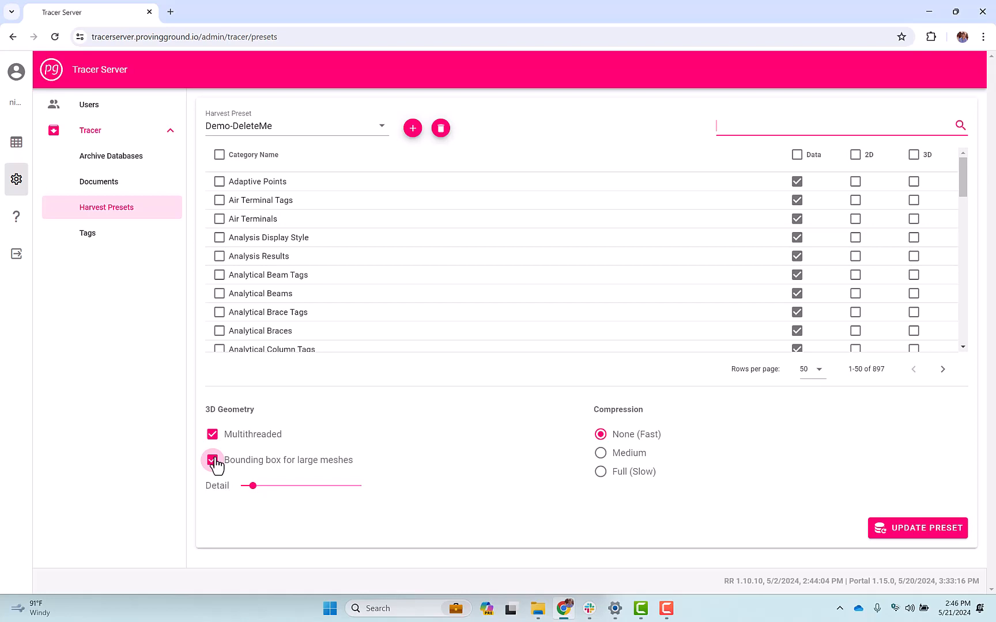
- Disable the bounding box for large meshes and set the 3D geometry detail to 0.1
{"action": "left_click", "coordinate": [213, 460]}
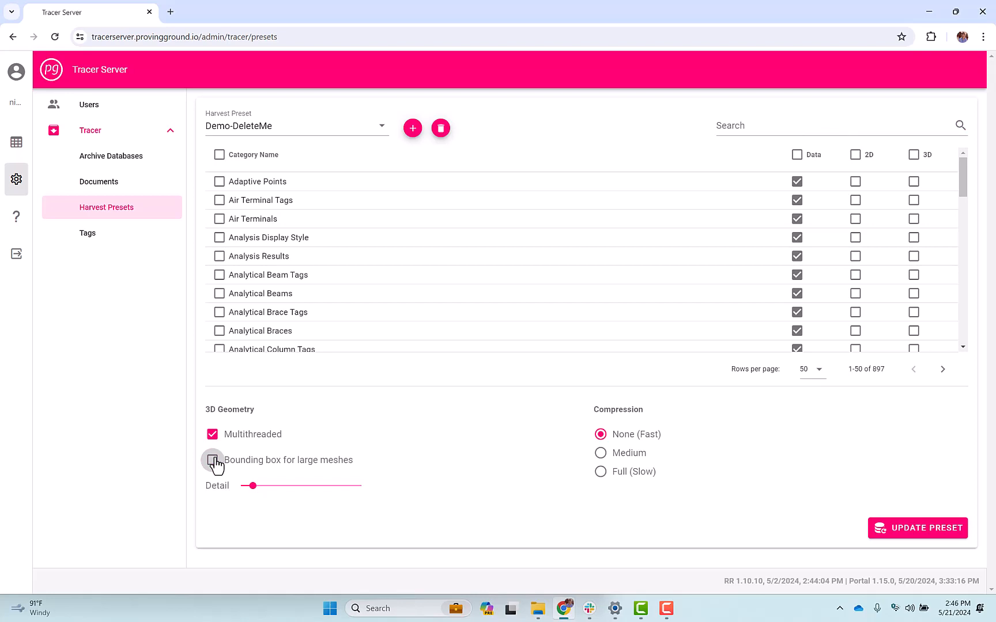
{"action": "left_click_drag", "start_coordinate": [963, 180], "coordinate": [972, 262]}
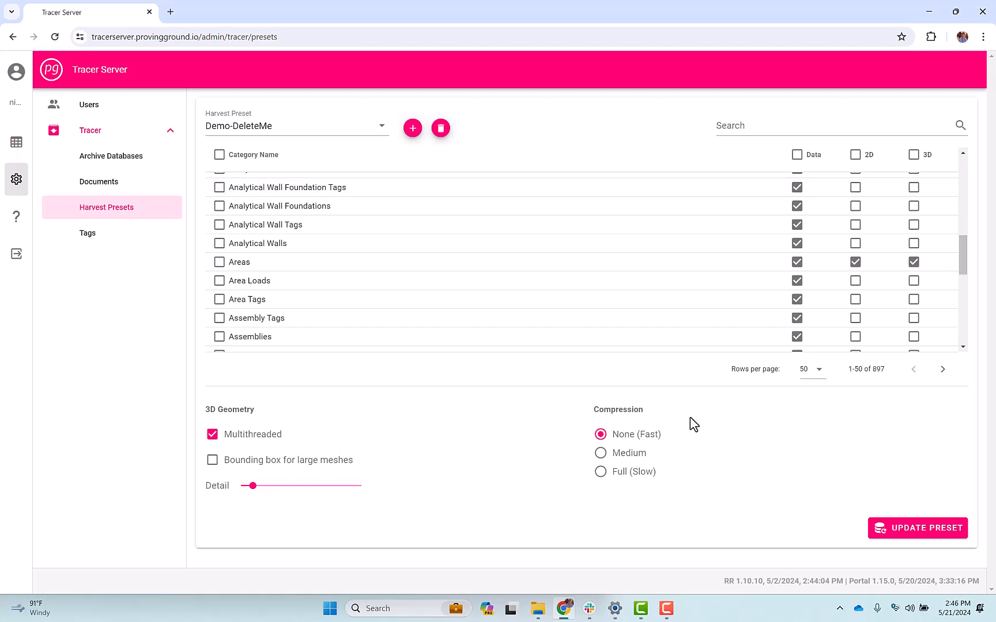
{"action": "left_click", "coordinate": [252, 487]}
{"action": "left_click_drag", "start_coordinate": [255, 491], "coordinate": [283, 491]}
{"action": "left_click_drag", "start_coordinate": [344, 484], "coordinate": [346, 483]}
{"action": "left_click_drag", "start_coordinate": [346, 486], "coordinate": [250, 487]}
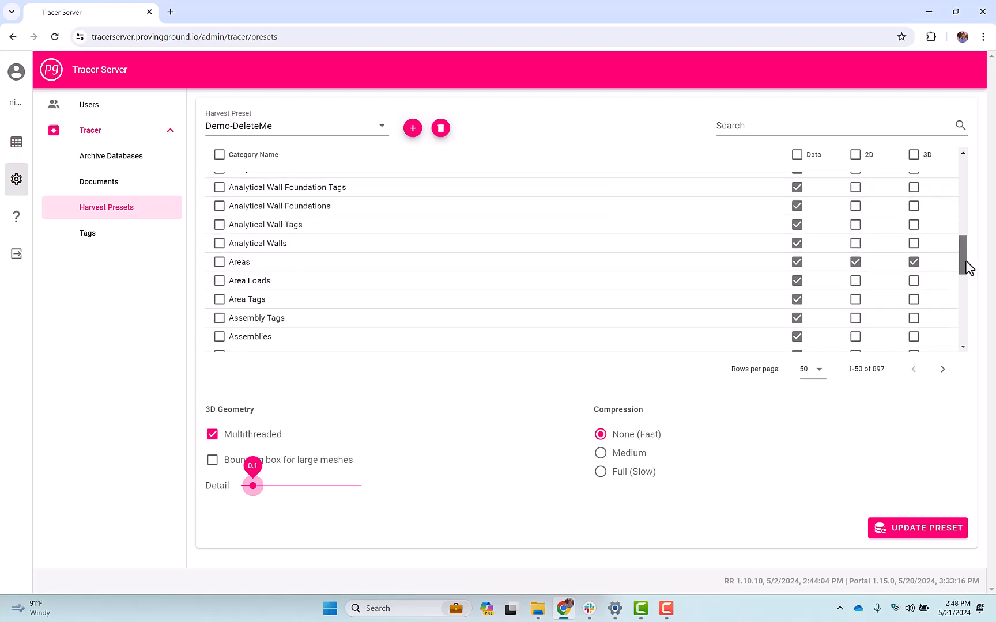
- Enable the 2D and 3D options for all categories at once, and clear both again for the whole list
{"action": "left_click_drag", "start_coordinate": [965, 267], "coordinate": [971, 153]}
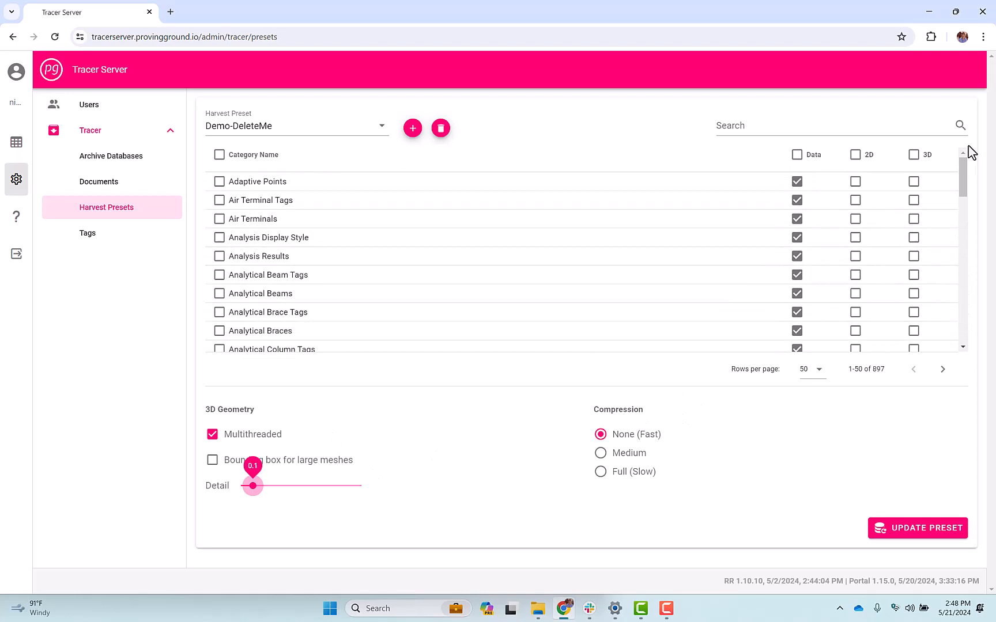
{"action": "left_click", "coordinate": [778, 128]}
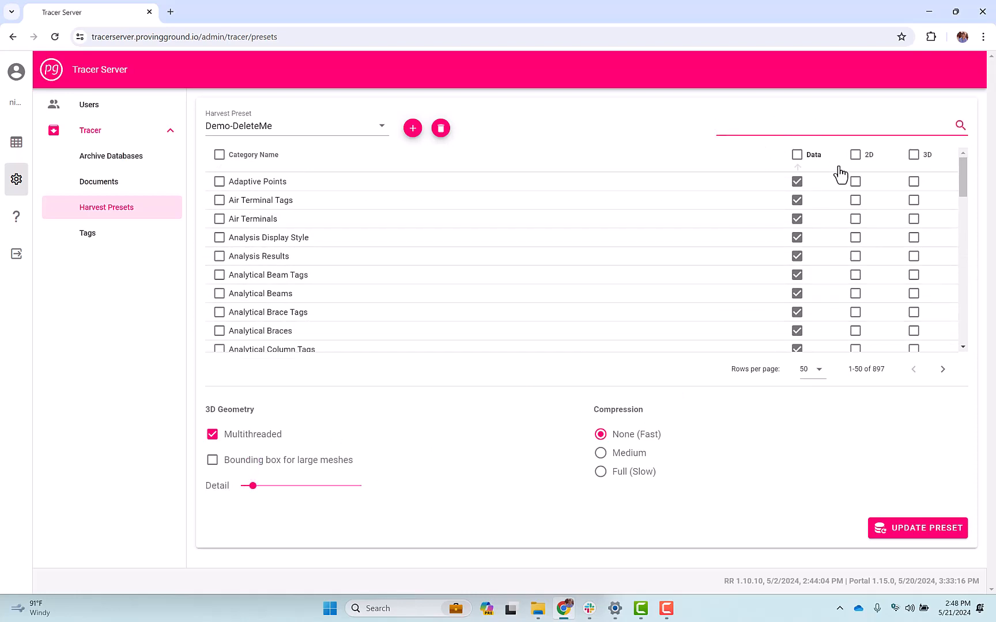
{"action": "left_click", "coordinate": [856, 156]}
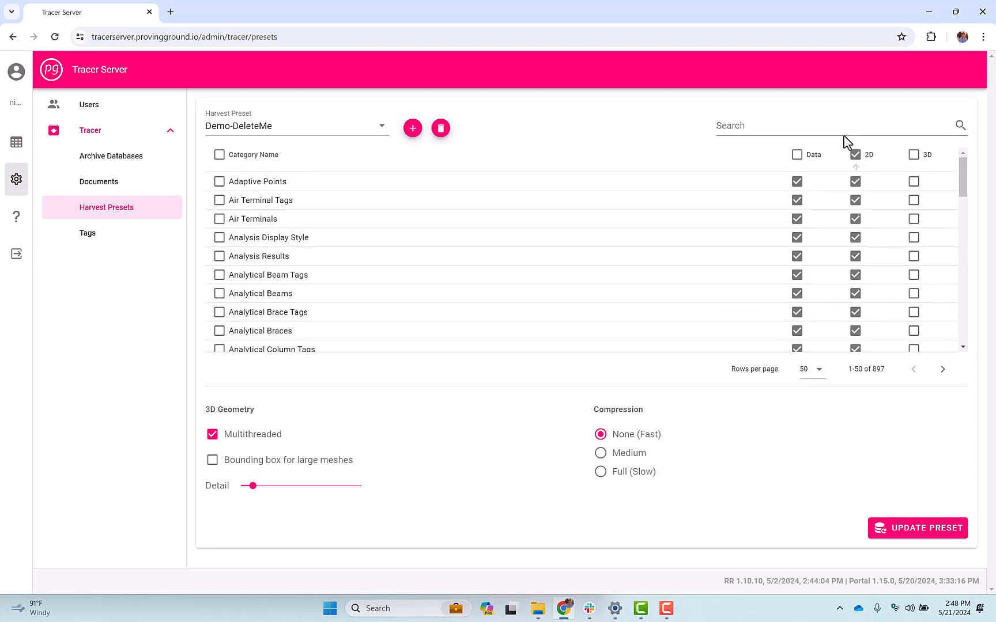
{"action": "left_click", "coordinate": [858, 155]}
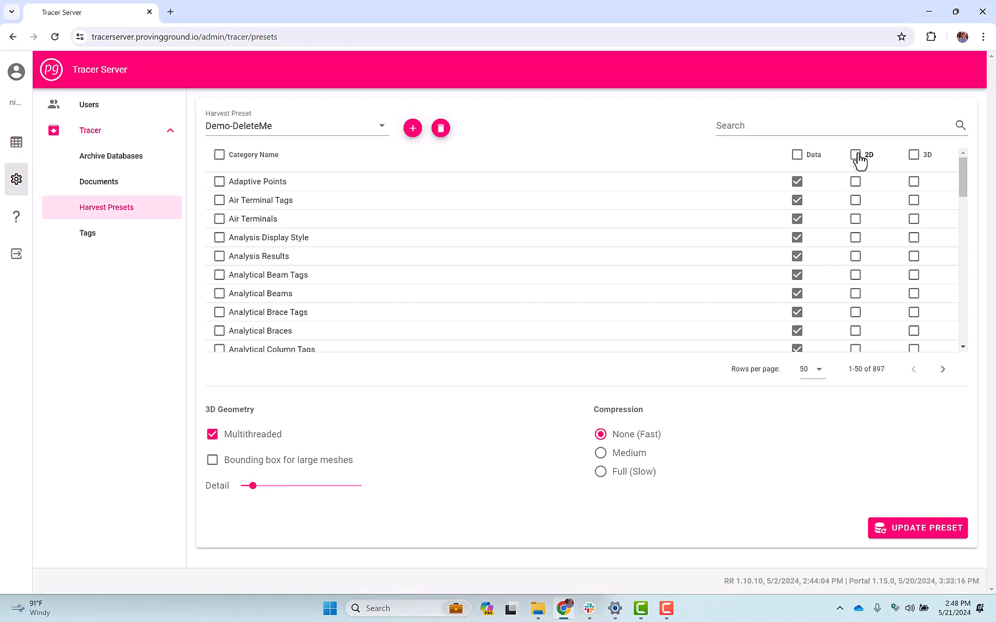
{"action": "left_click", "coordinate": [857, 156]}
{"action": "left_click", "coordinate": [856, 157]}
{"action": "left_click", "coordinate": [913, 156]}
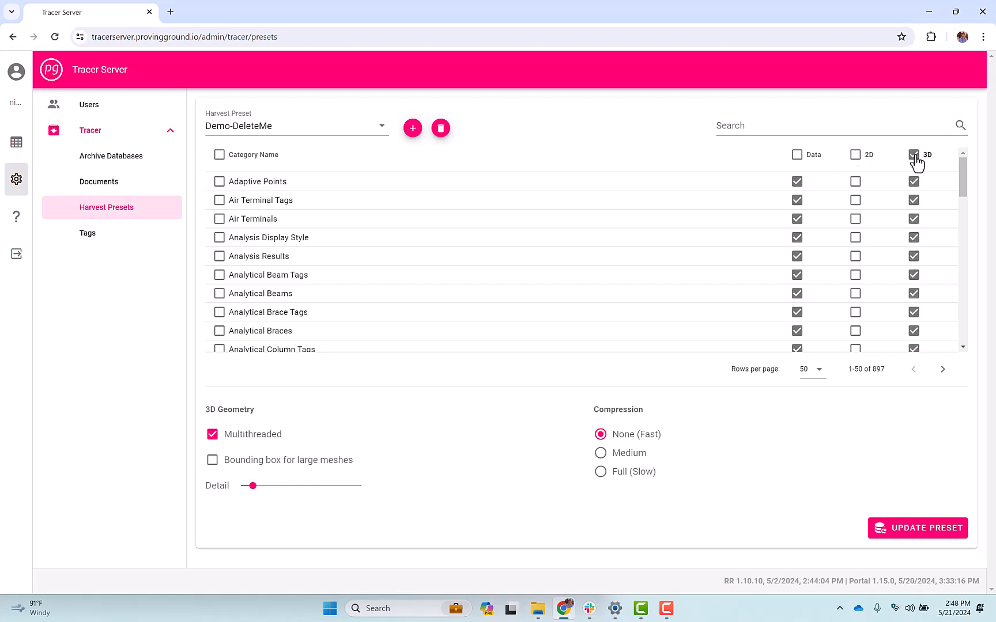
{"action": "left_click", "coordinate": [914, 156]}
- Enable 2D for all categories, check the selection across several pages of the list, and clear it again
{"action": "left_click", "coordinate": [941, 370]}
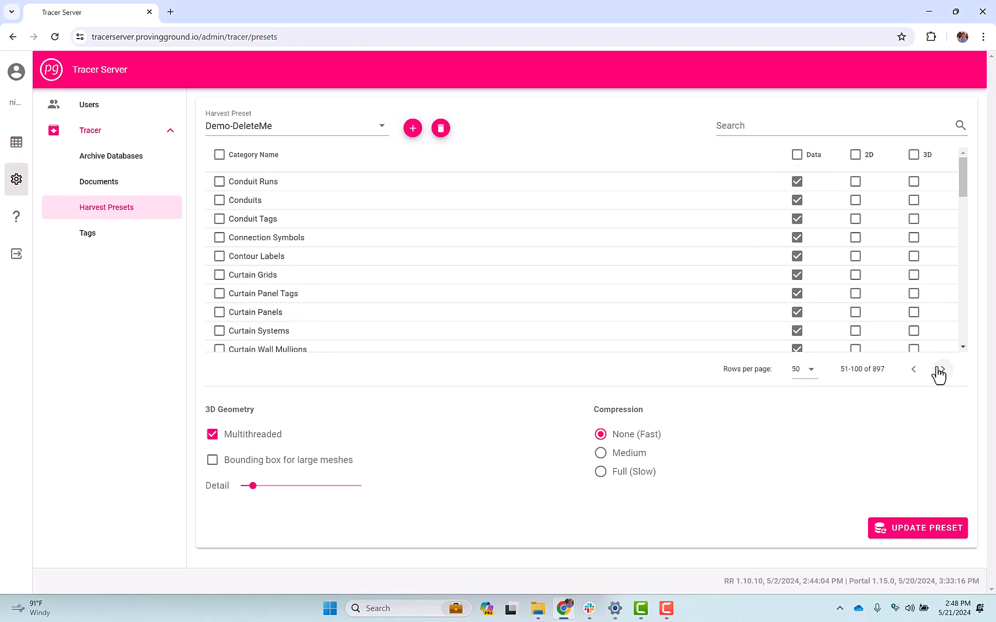
{"action": "left_click", "coordinate": [855, 154]}
{"action": "left_click", "coordinate": [913, 371]}
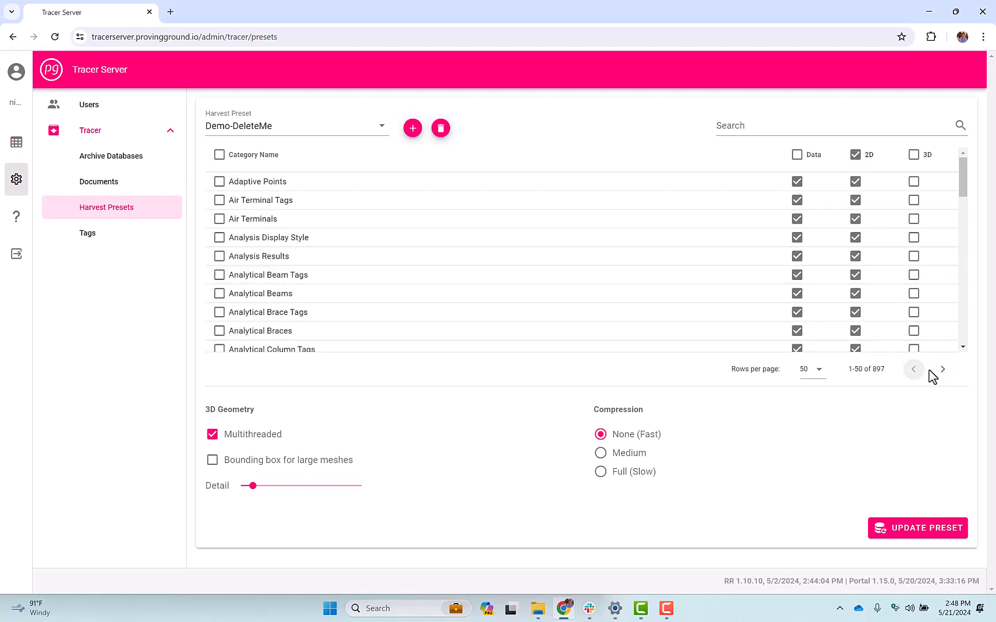
{"action": "left_click", "coordinate": [942, 371]}
{"action": "left_click", "coordinate": [942, 371]}
{"action": "left_click", "coordinate": [942, 370]}
{"action": "left_click", "coordinate": [942, 370]}
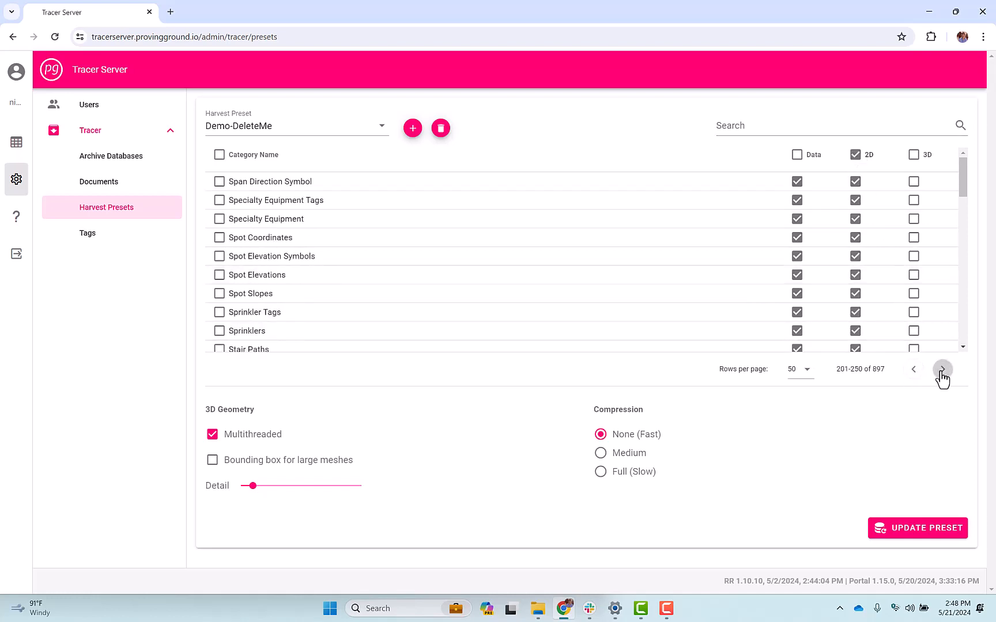
{"action": "left_click", "coordinate": [913, 370]}
{"action": "left_click", "coordinate": [914, 370]}
{"action": "left_click", "coordinate": [913, 370]}
{"action": "left_click", "coordinate": [855, 154]}
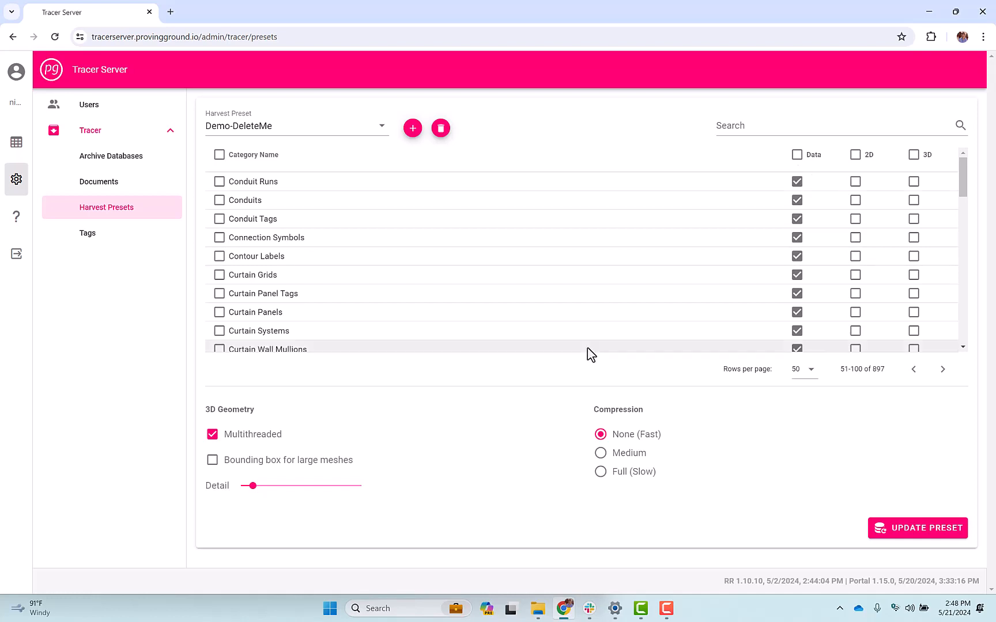
- Clear and re-enable the Data option for all categories, and save the changes to the preset
{"action": "left_click", "coordinate": [797, 156]}
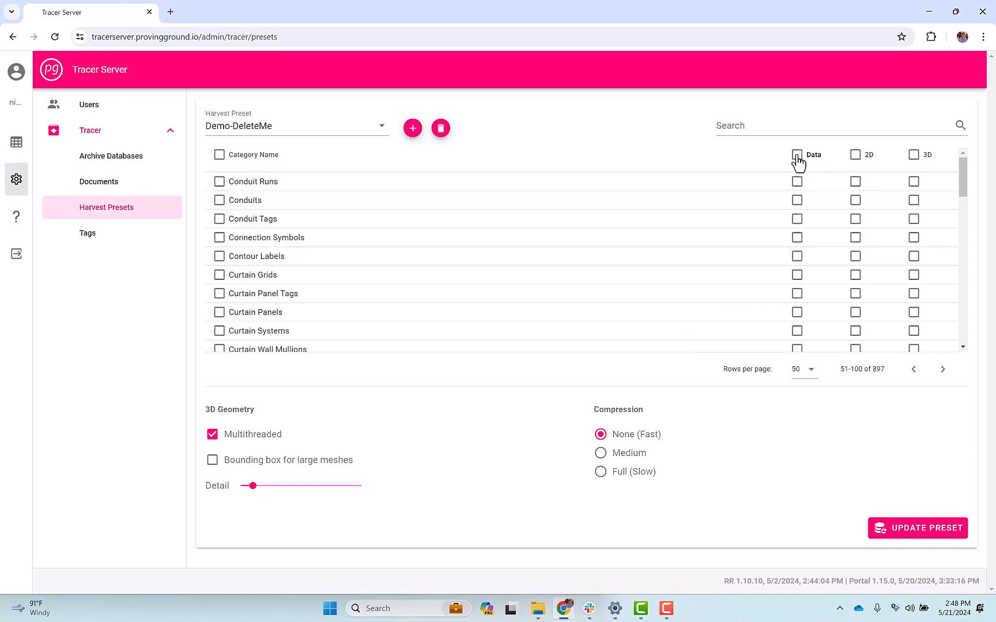
{"action": "left_click", "coordinate": [797, 156]}
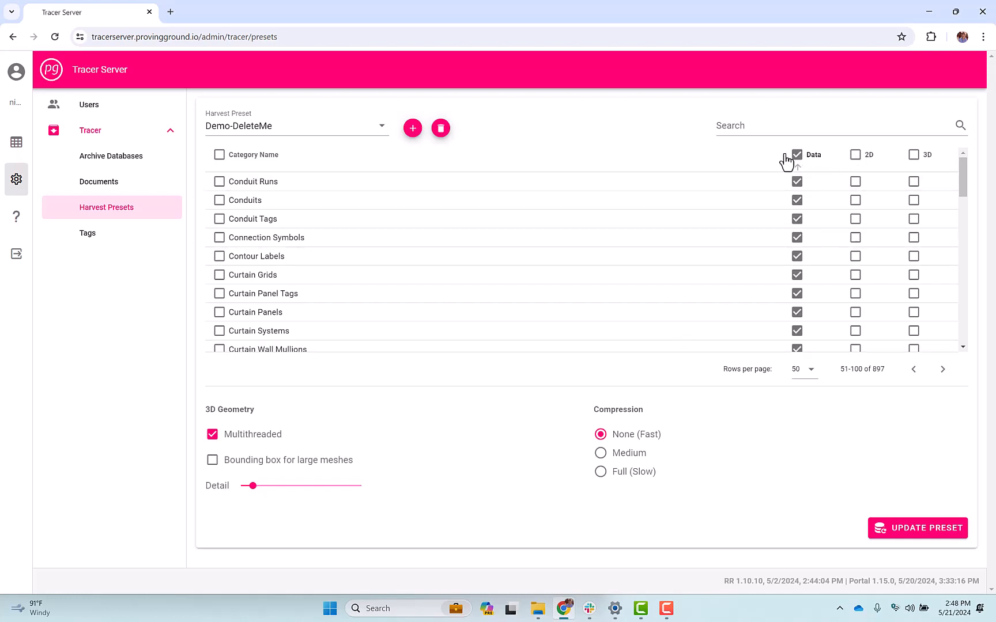
{"action": "left_click", "coordinate": [795, 156]}
{"action": "left_click", "coordinate": [797, 157]}
{"action": "left_click", "coordinate": [909, 537]}
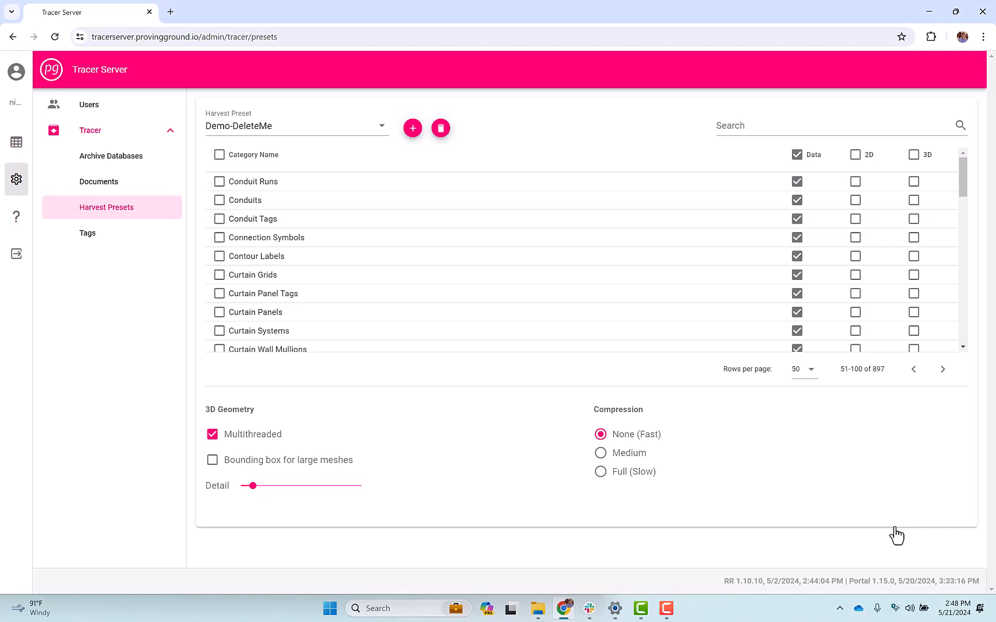
- Delete the Demo-DeleteMe harvest preset
{"action": "left_click", "coordinate": [440, 129]}
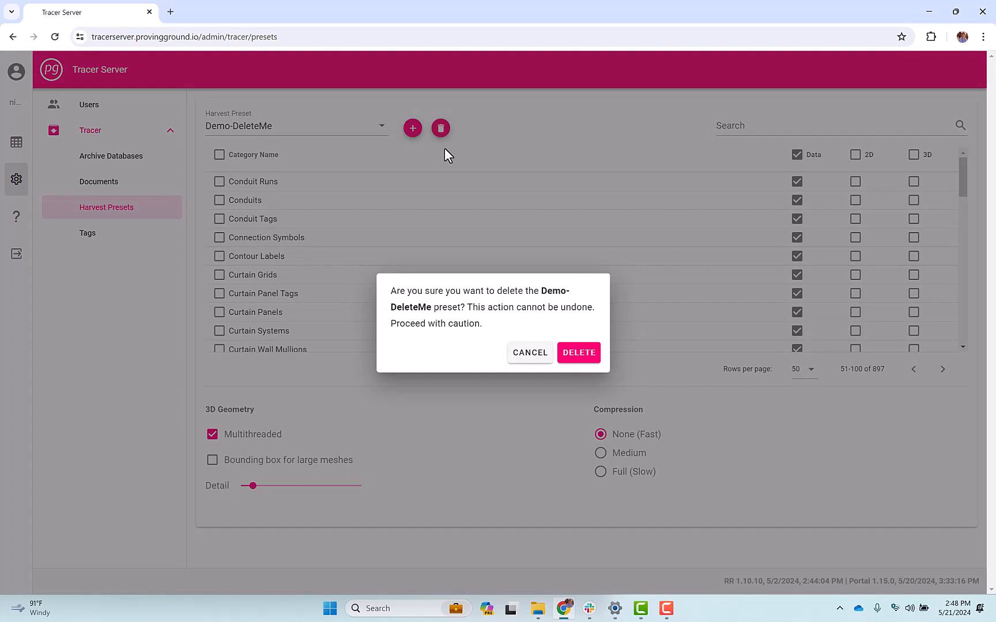